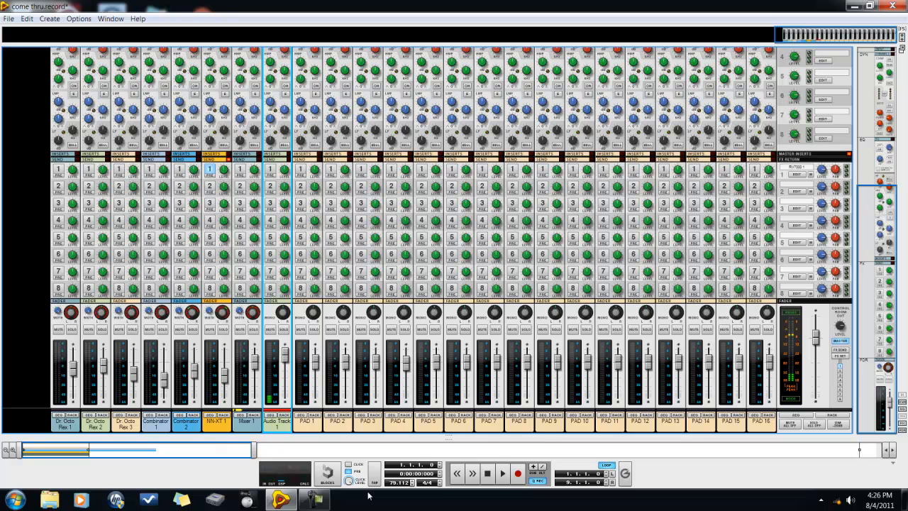
Play the song while setting the master compressor's ratio to 10 and adjusting its release and make-up gain, and finally switch the compressor off
key(space)
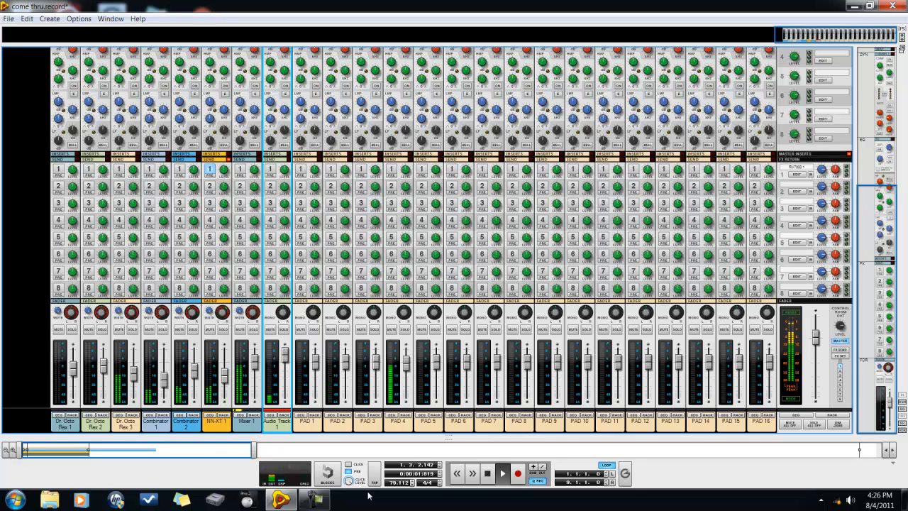
mouse_move(309, 502)
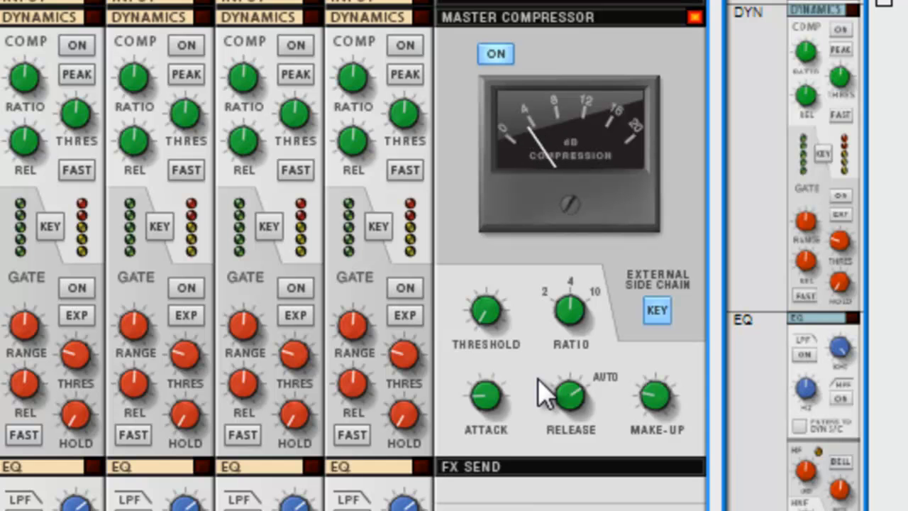
click(487, 398)
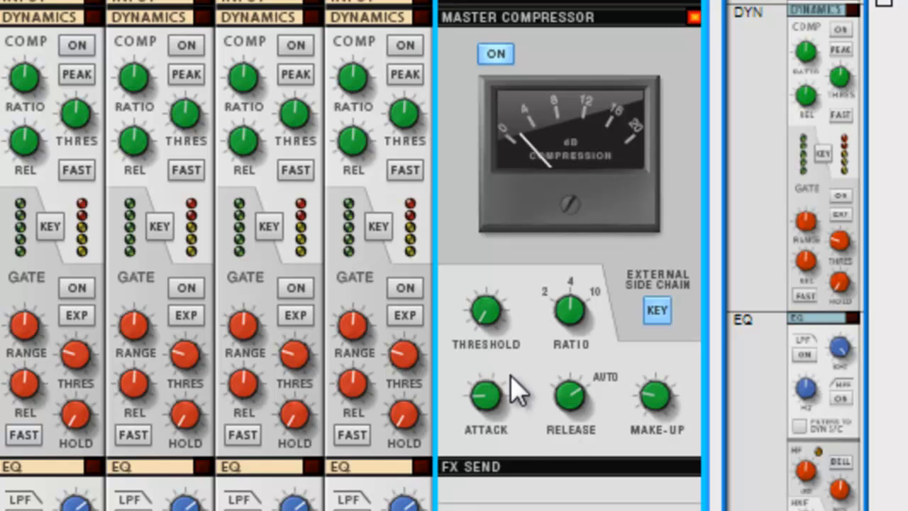
drag(586, 402, 585, 505)
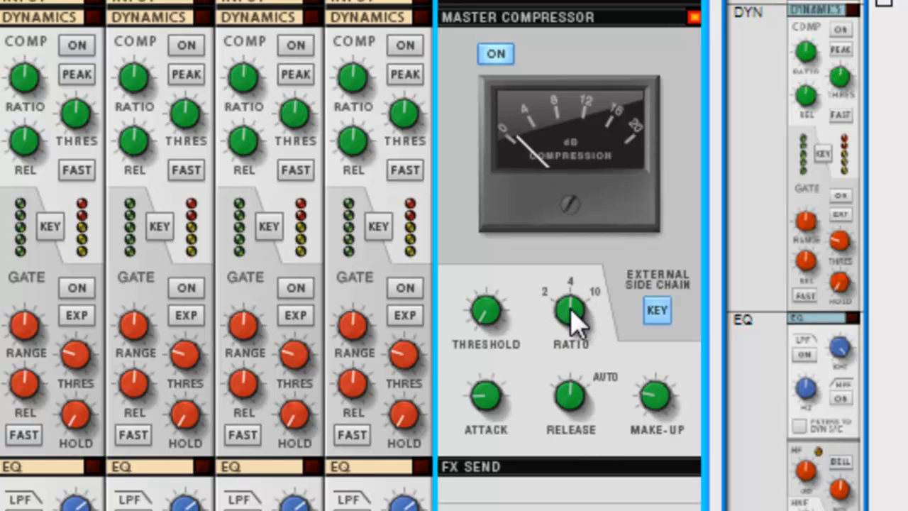
mouse_move(570, 297)
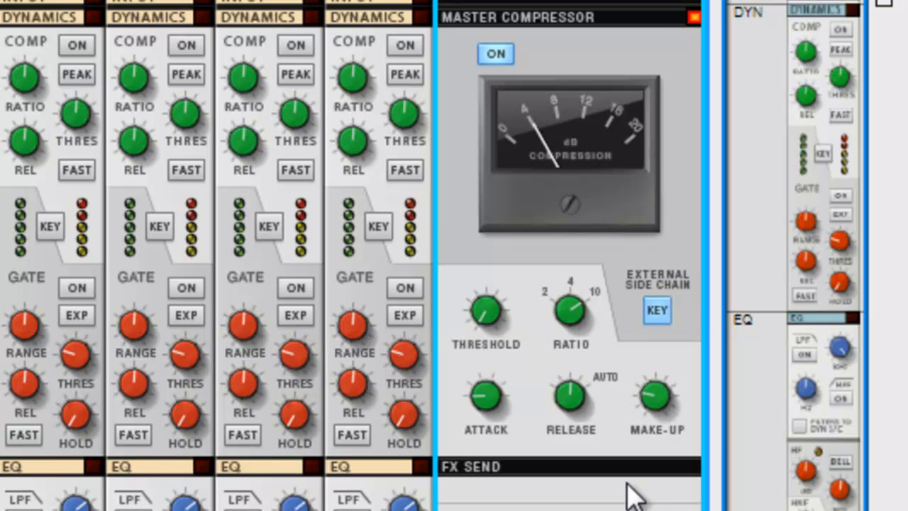
mouse_move(490, 321)
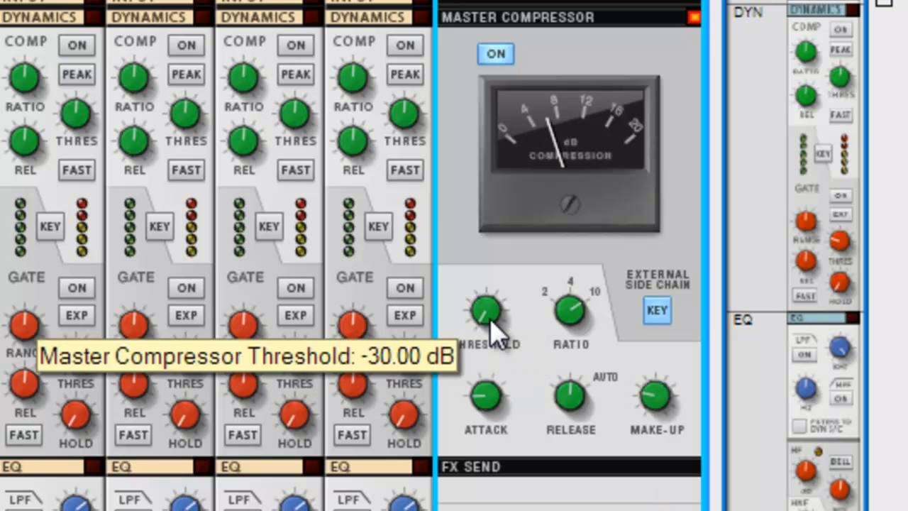
mouse_move(653, 404)
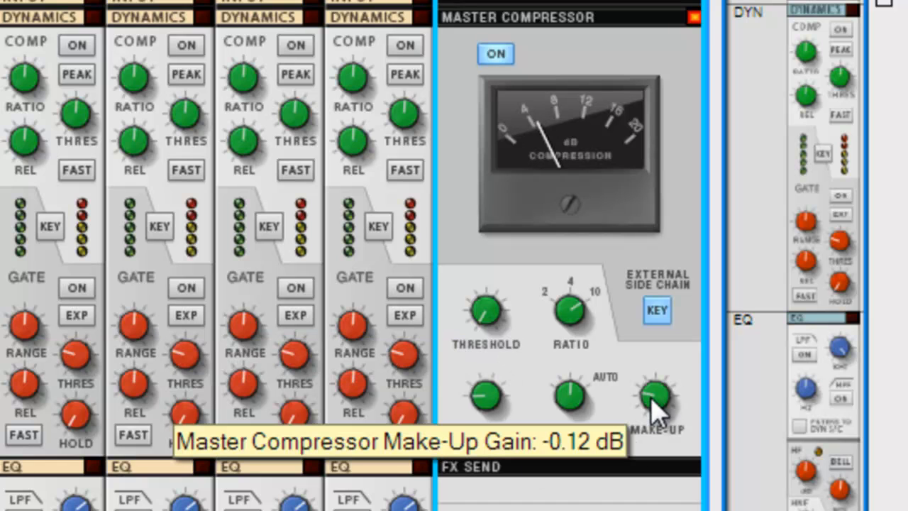
drag(653, 408, 652, 390)
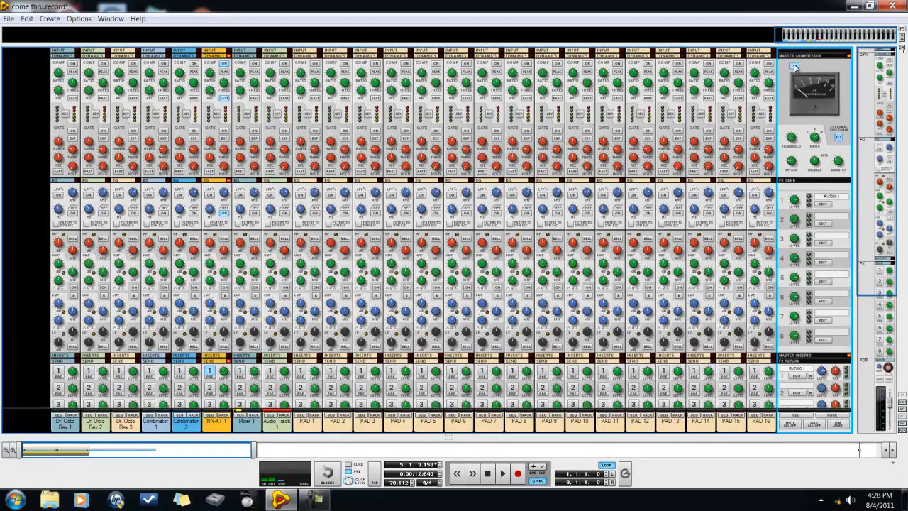
click(794, 66)
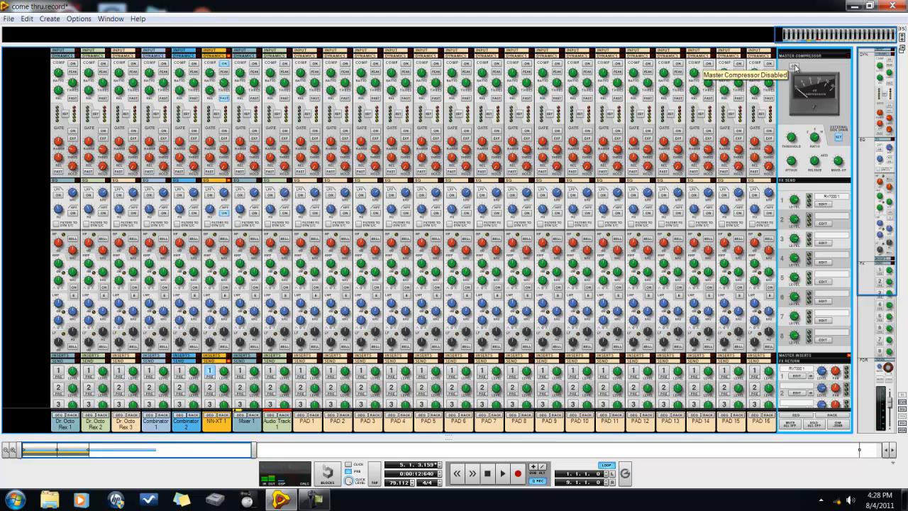
Show the back of the rack and expand the 808 bass mix channel together with its insert FX section
drag(872, 138, 898, 315)
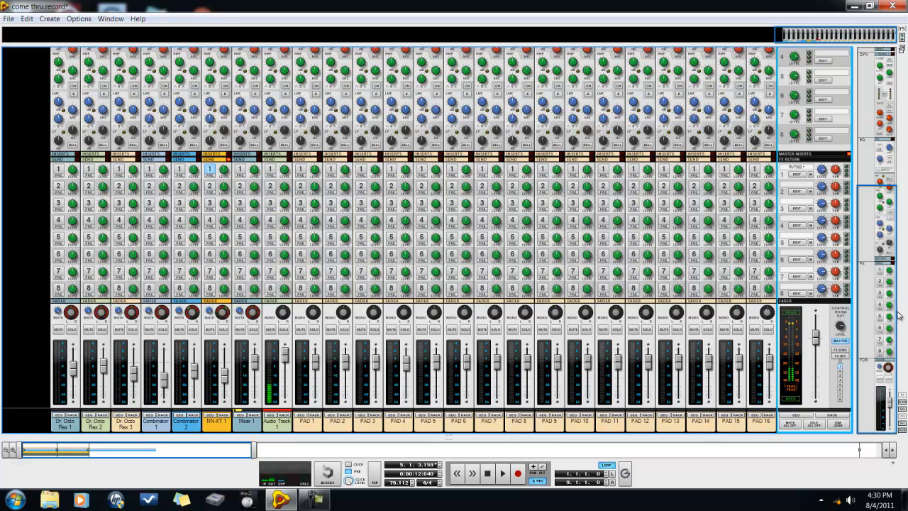
key(KP_0)
key(F6)
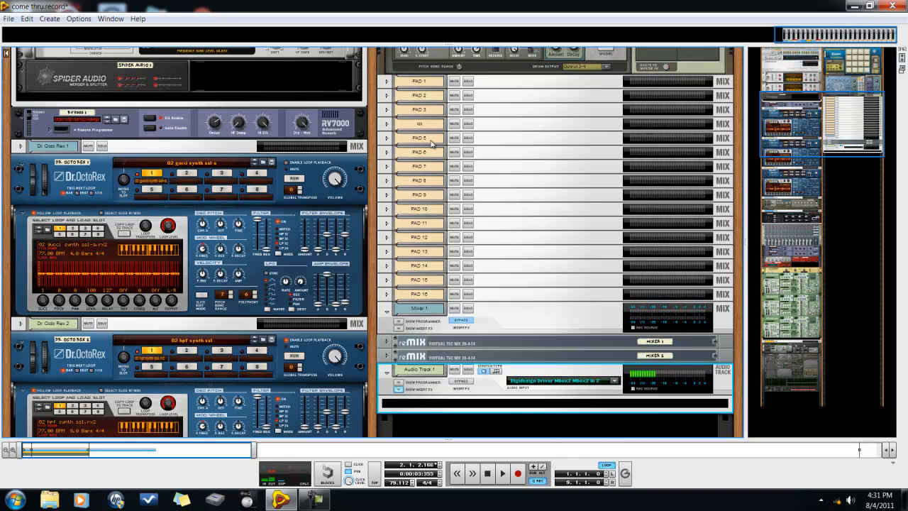
drag(850, 133, 825, 125)
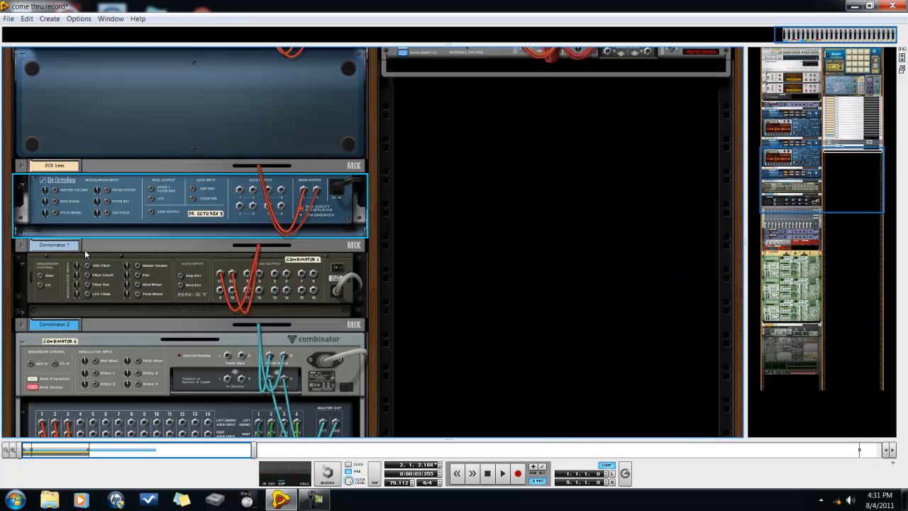
click(21, 166)
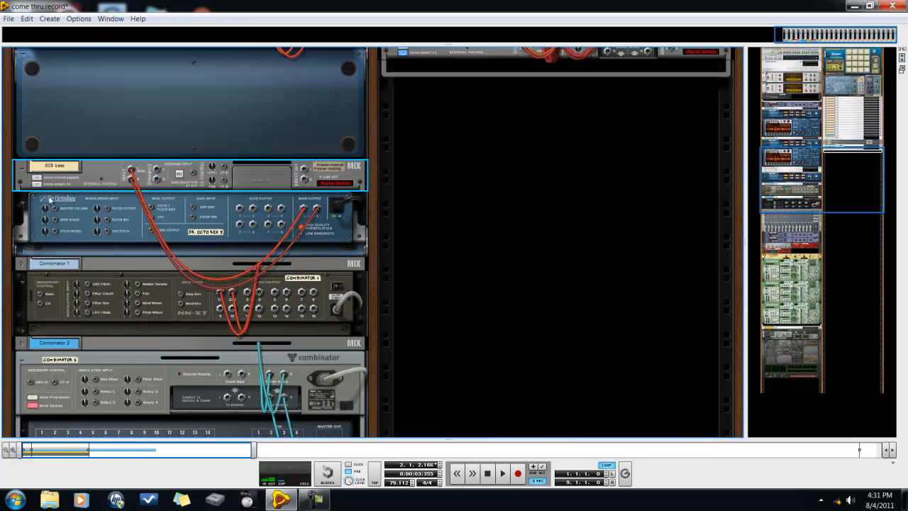
click(37, 183)
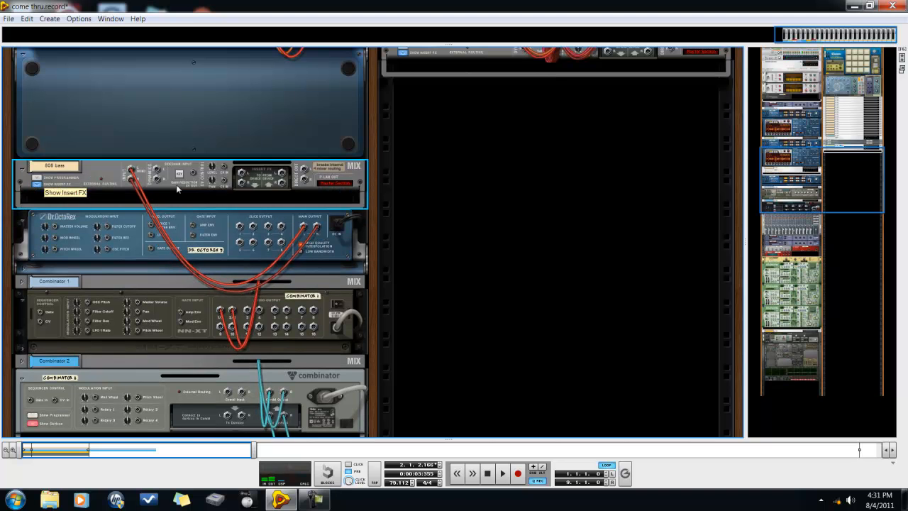
Expand the kik mix channel on the back of the rack and show its insert FX section
drag(773, 155, 770, 100)
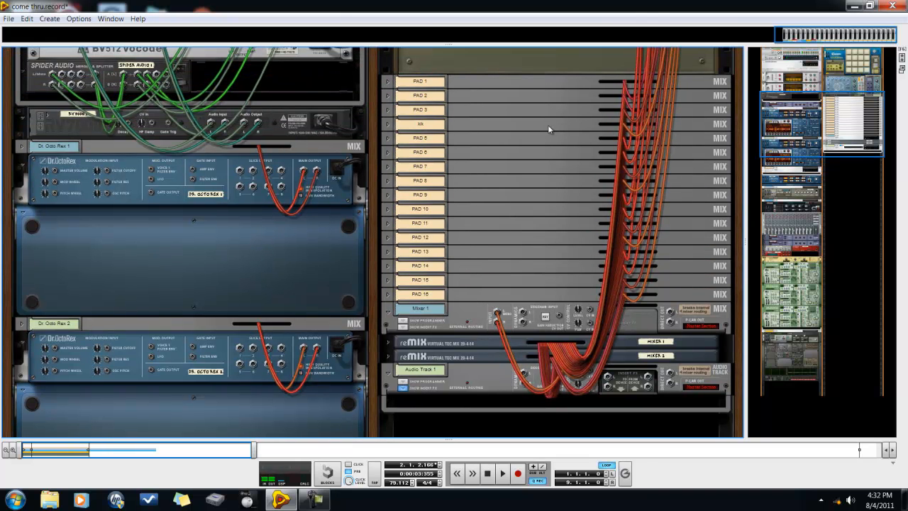
click(392, 127)
click(389, 125)
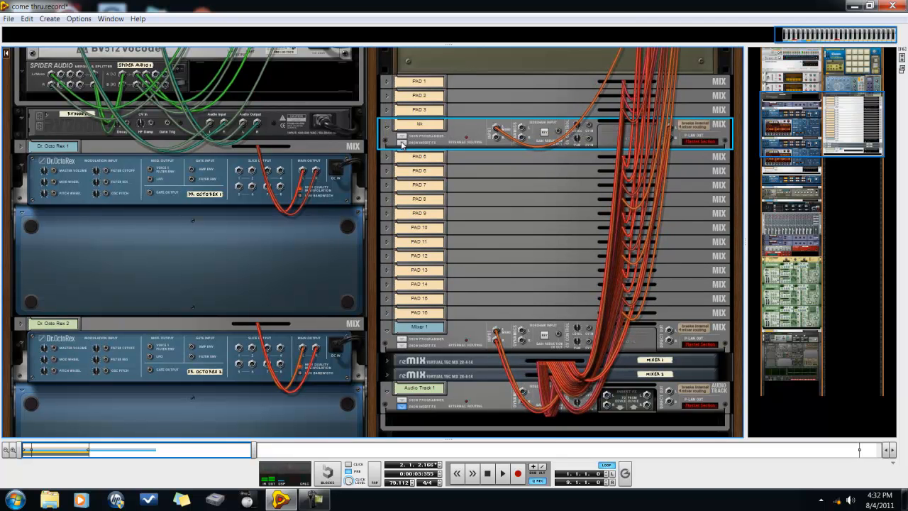
click(402, 143)
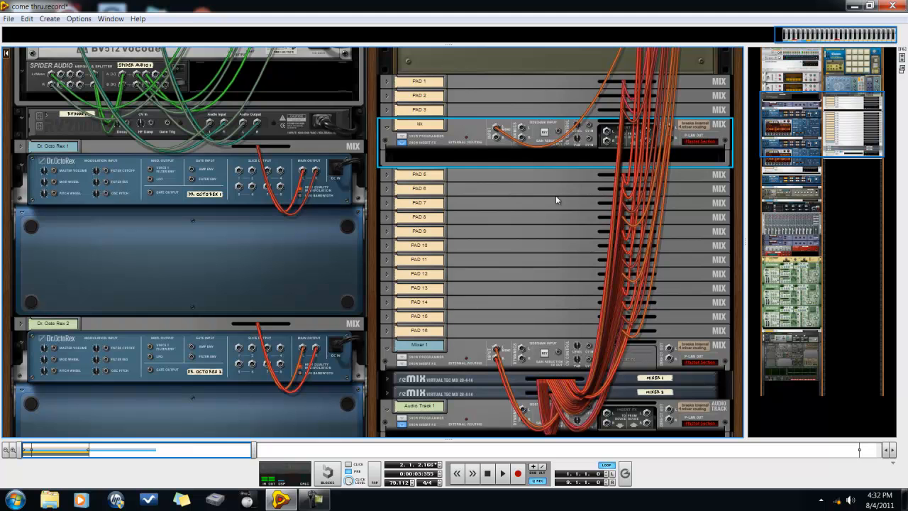
Fold the Combinator 1 NN-XT, the Combinator 2 device and the NN-XT 1 Thor in the rack
drag(817, 142, 786, 208)
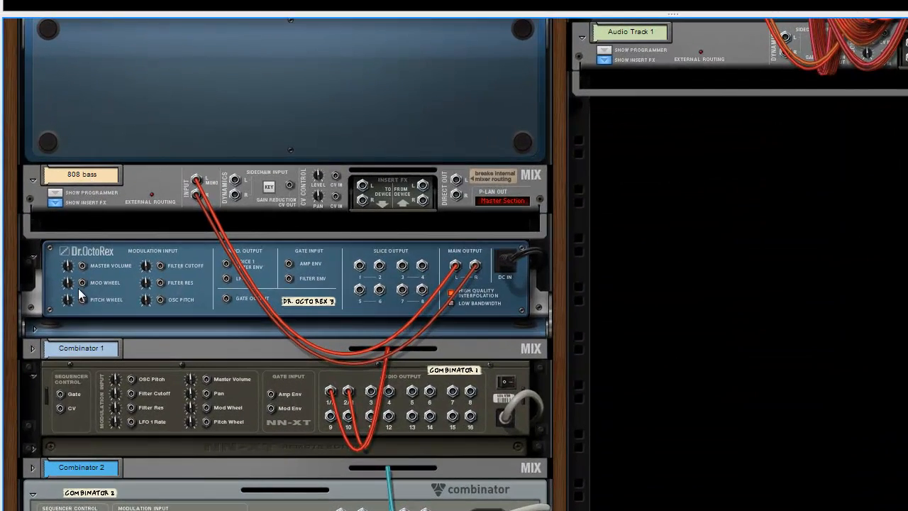
click(34, 372)
click(33, 415)
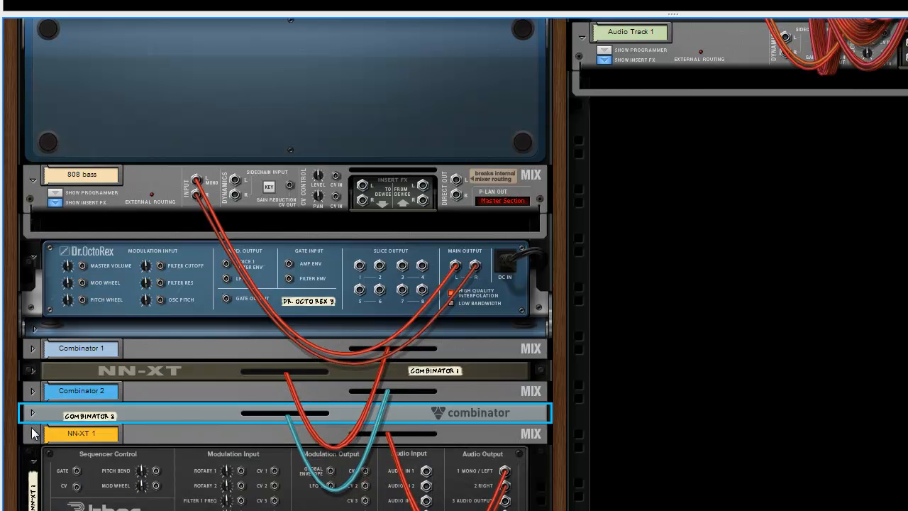
click(33, 457)
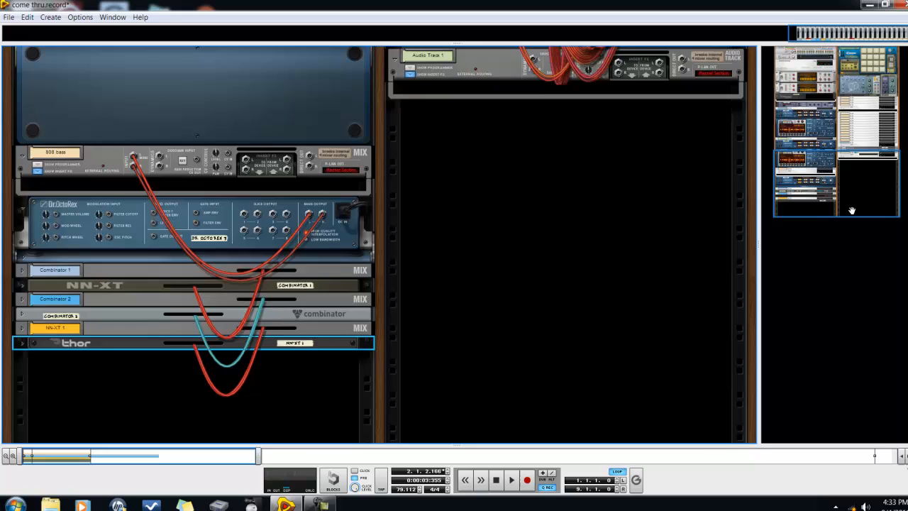
Reorder the rack so Kong and its pad mix channels sit below the Mixer 1, reMix and Audio Track 1 devices
drag(846, 204, 833, 166)
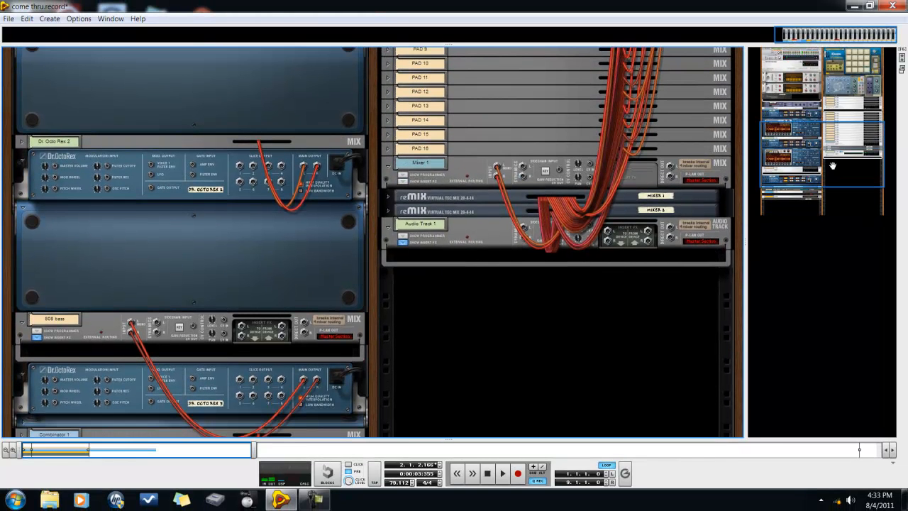
drag(845, 136, 844, 118)
drag(408, 78, 428, 422)
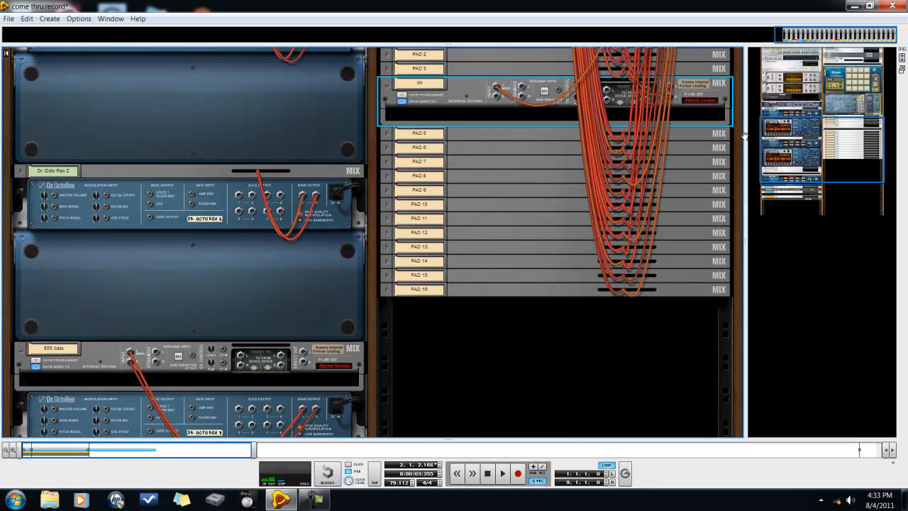
drag(813, 153, 804, 143)
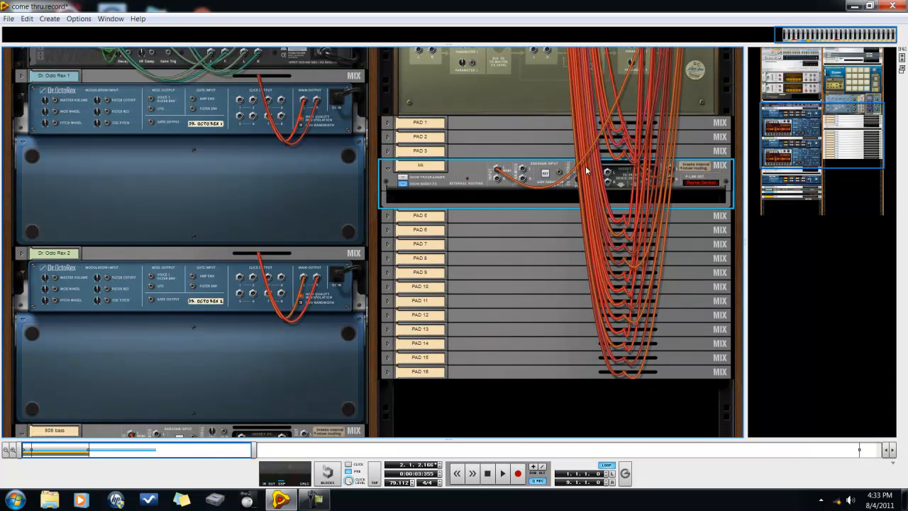
drag(594, 173, 592, 176)
drag(606, 170, 599, 227)
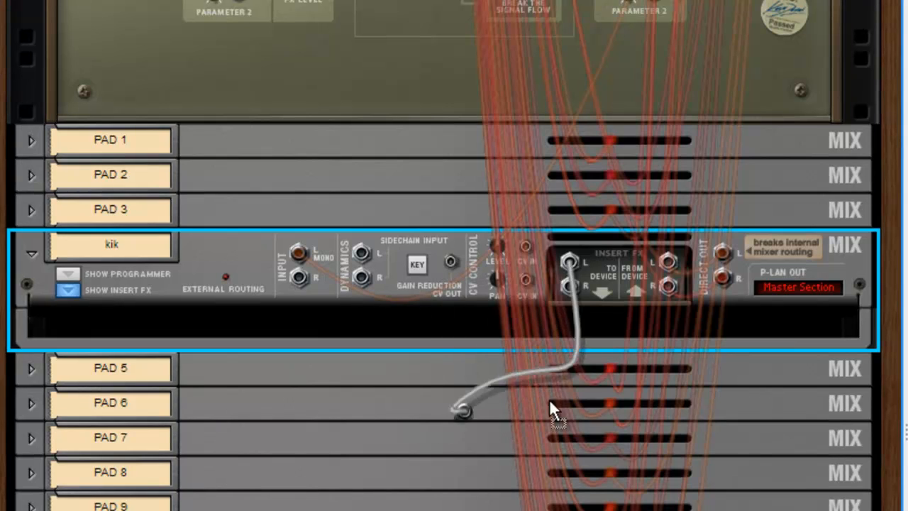
drag(550, 401, 531, 262)
drag(531, 261, 554, 294)
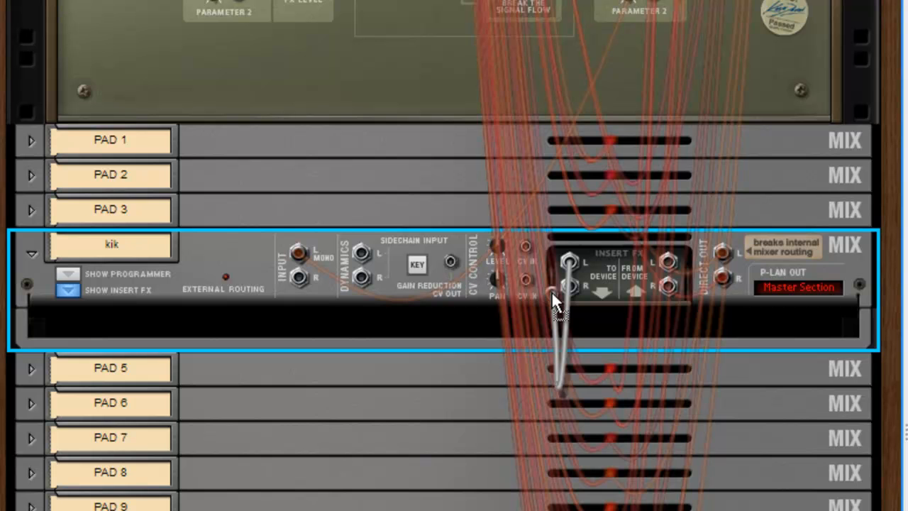
drag(555, 301, 570, 267)
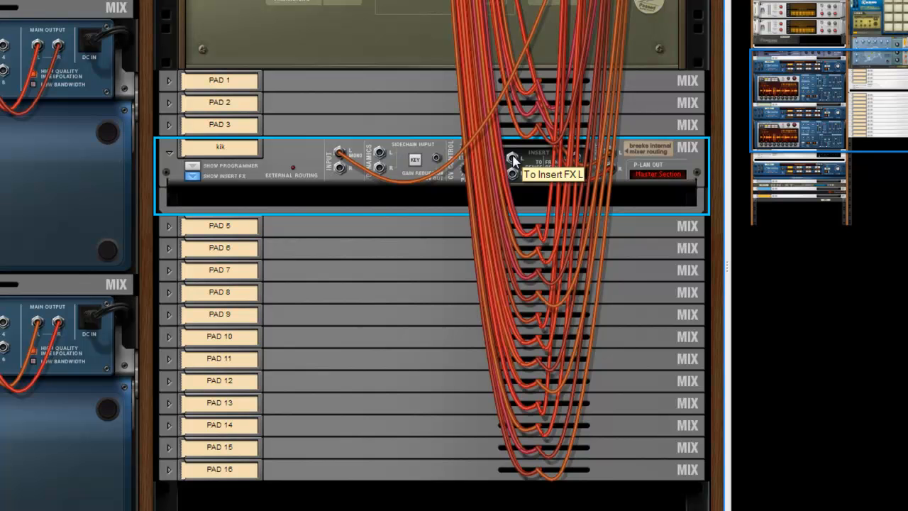
right_click(510, 154)
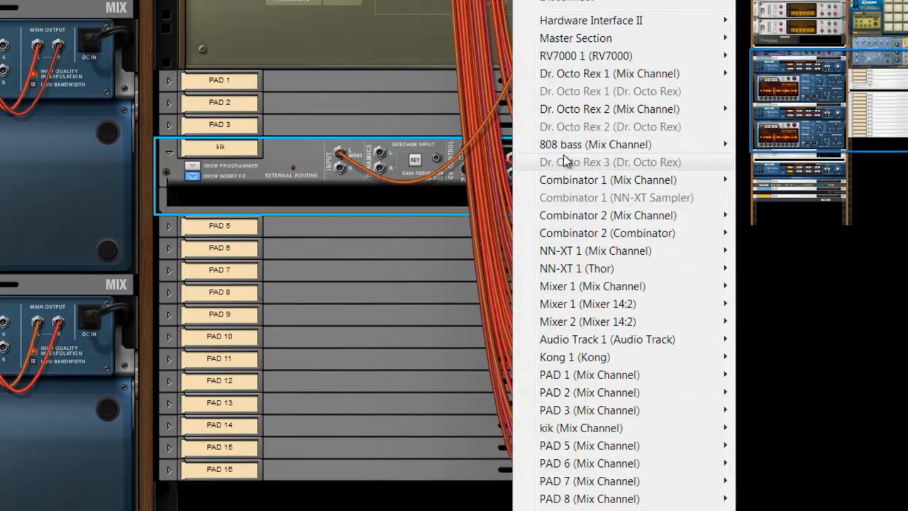
click(283, 164)
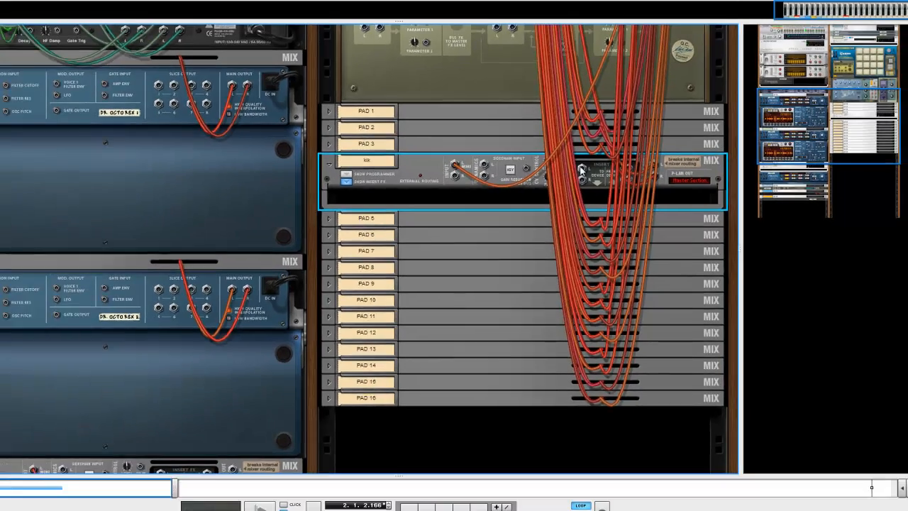
Connect the kik channel's To Insert FX L output to the 808 bass channel's left dynamics sidechain input
drag(582, 169, 161, 378)
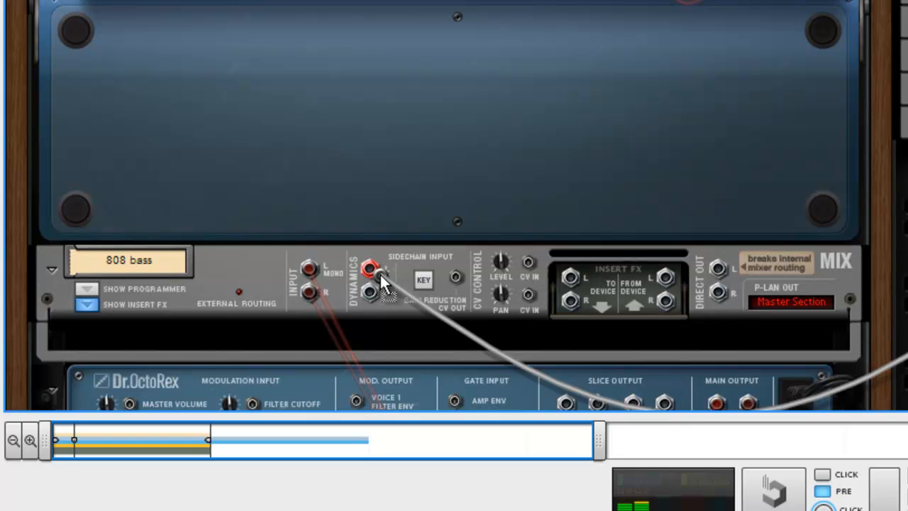
mouse_move(380, 273)
mouse_down()
mouse_move(375, 263)
mouse_move(418, 246)
mouse_move(374, 279)
mouse_up()
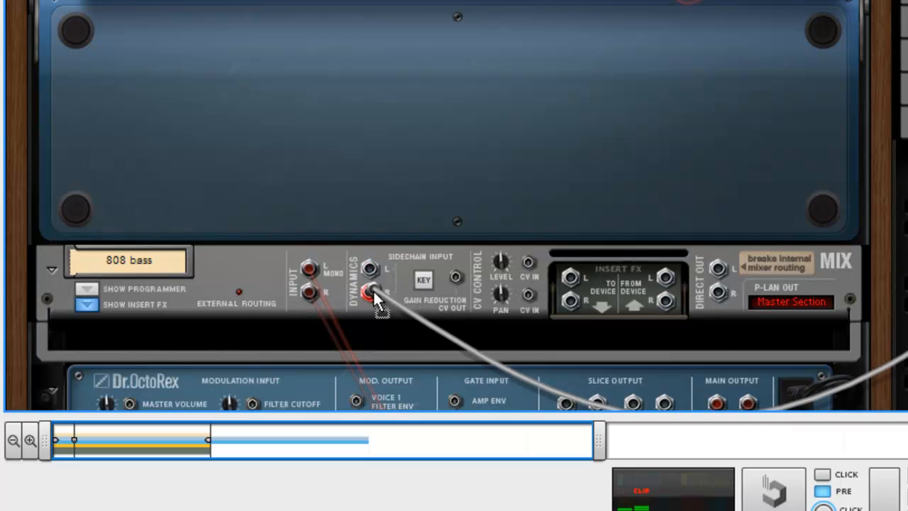
mouse_move(373, 273)
mouse_down()
mouse_move(305, 281)
mouse_move(259, 263)
mouse_move(372, 269)
mouse_up()
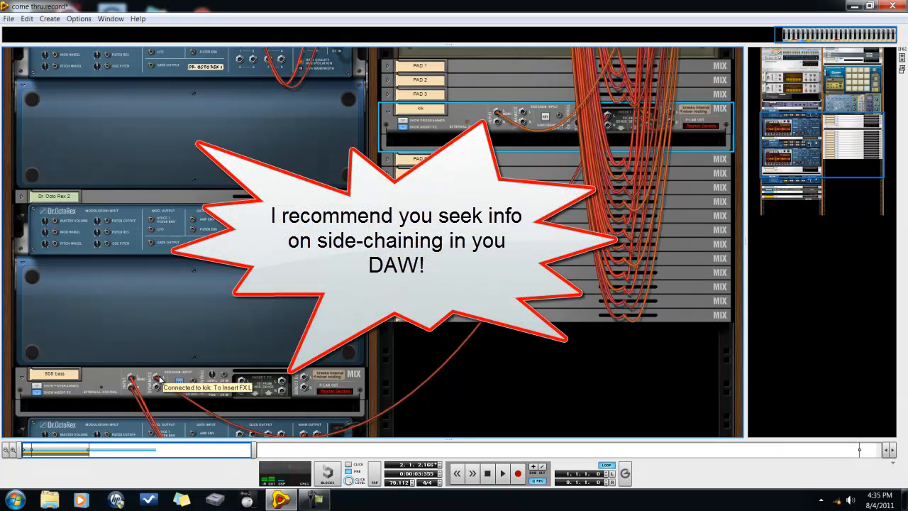
Examine the sidechain key in the 808 bass channel's dynamics section of the main mixer and play back the song
key(Tab)
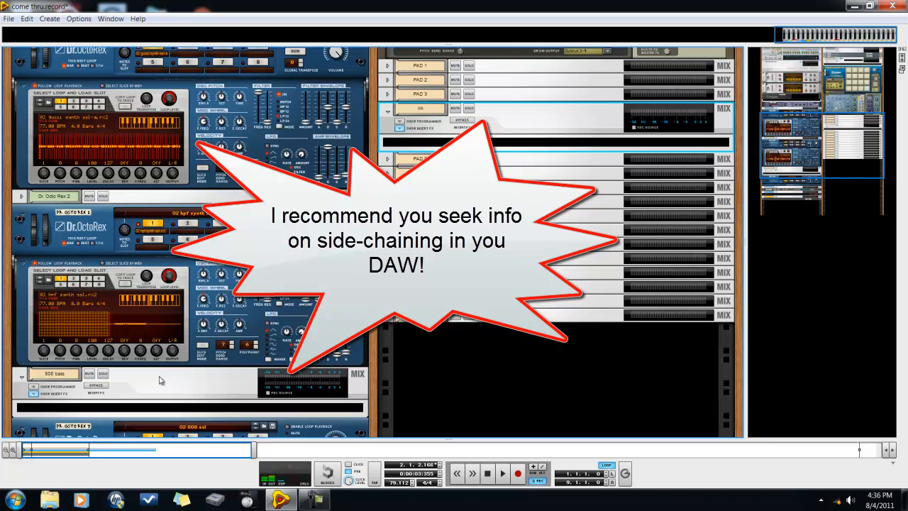
drag(764, 167, 758, 127)
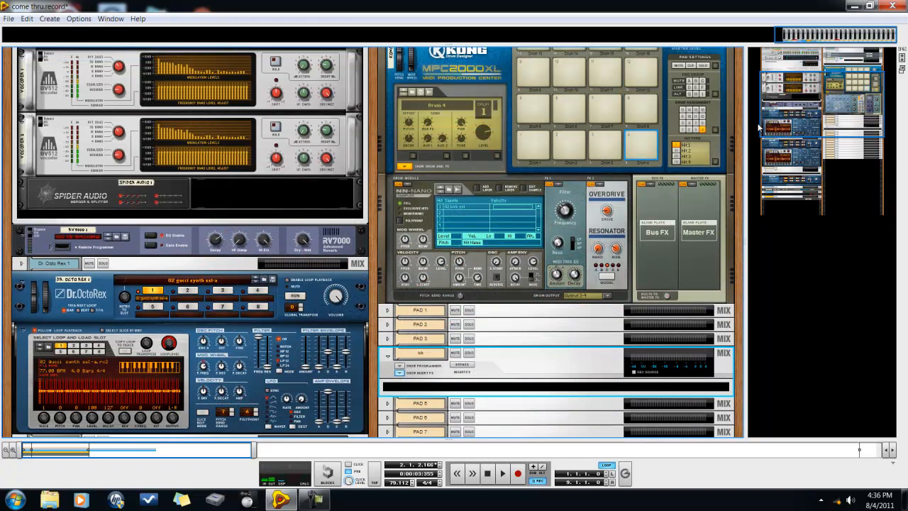
key(F5)
key(F5)
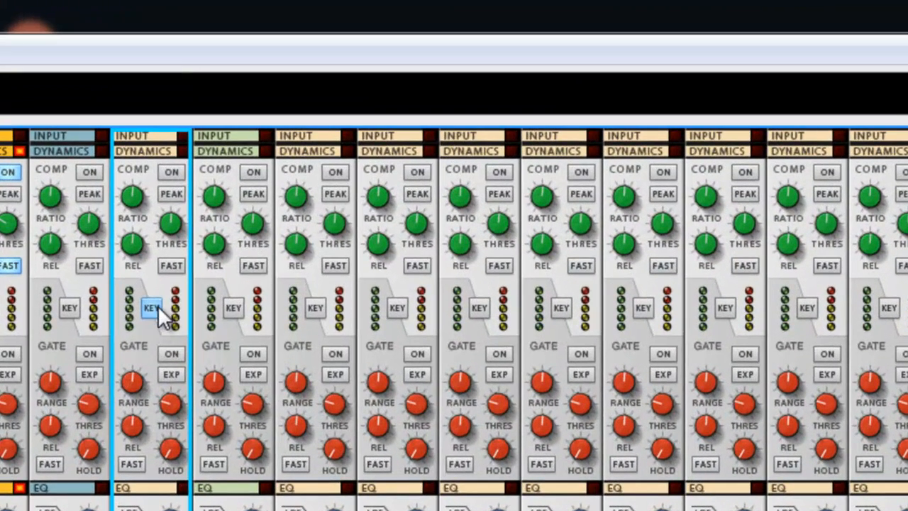
click(158, 307)
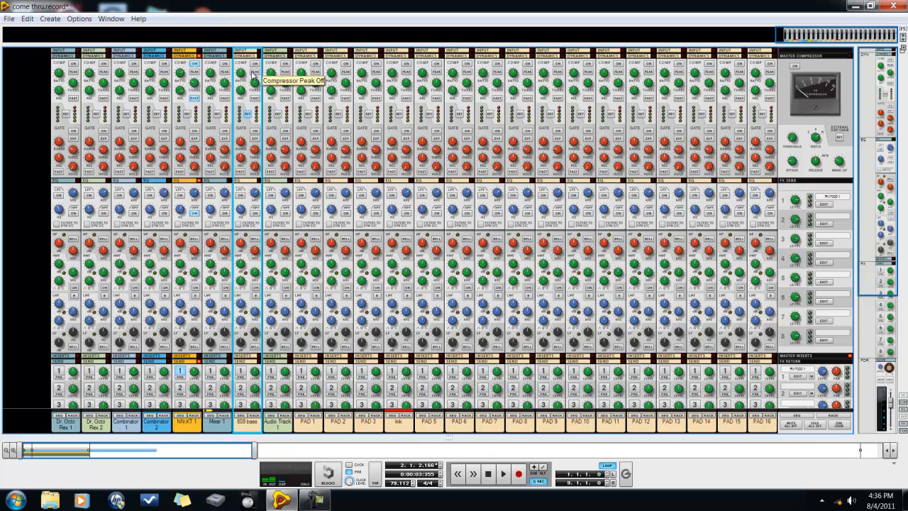
key(shift+Return)
key(space)
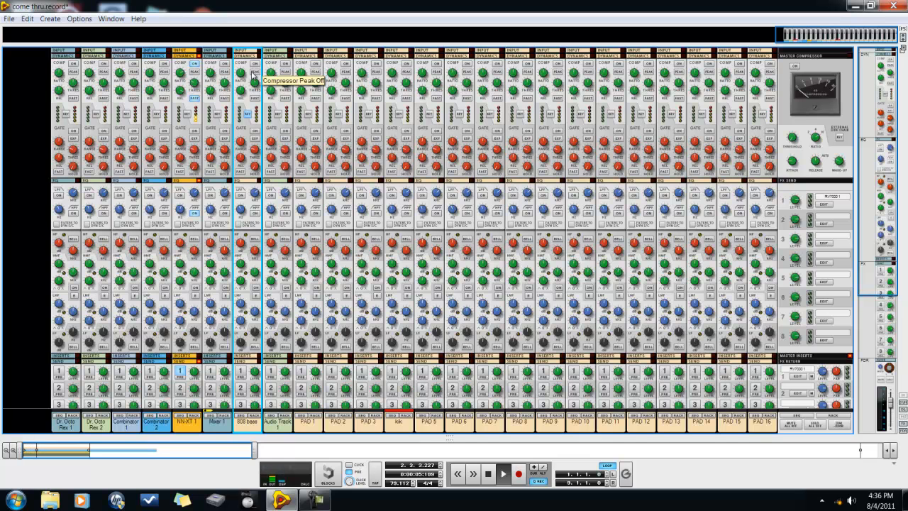
Stop playback at the song start and enable the 808 bass channel's compressor with a 0.00 dB threshold, slightly raised ratio and minimum release
key(space)
key(shift+Return)
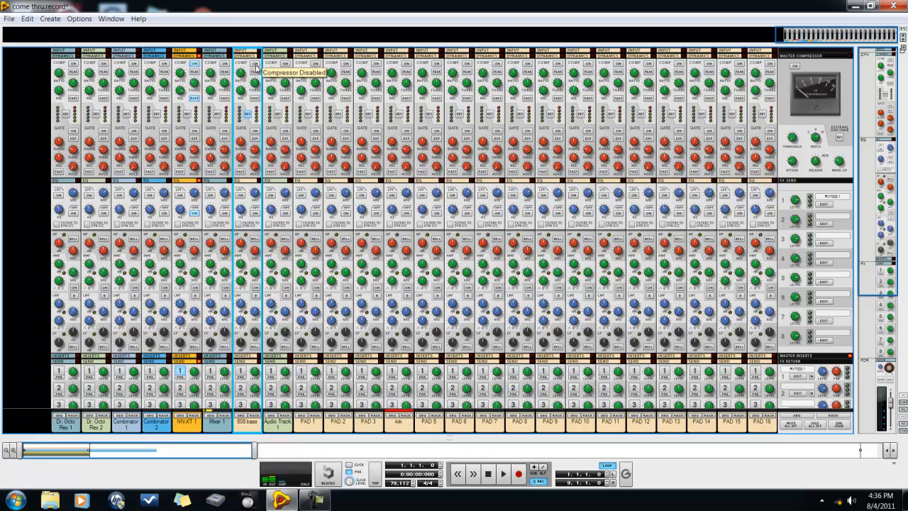
click(256, 65)
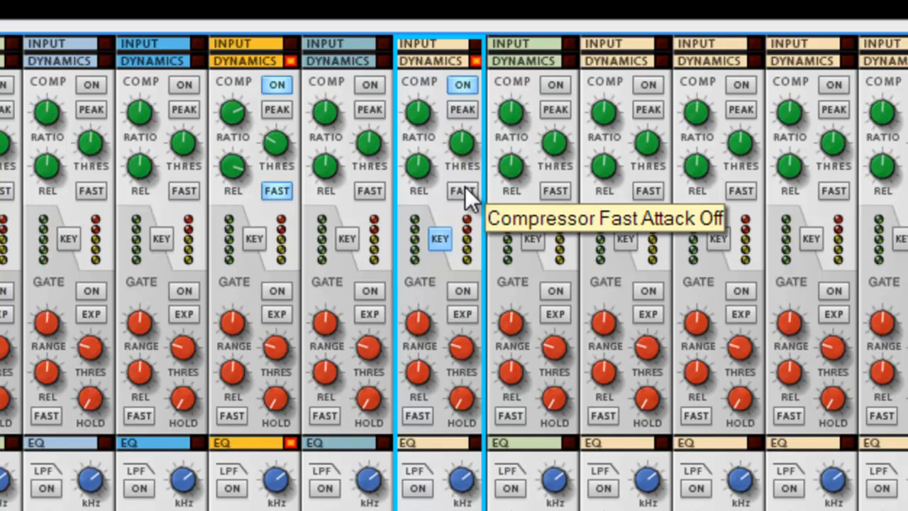
drag(466, 148, 466, 134)
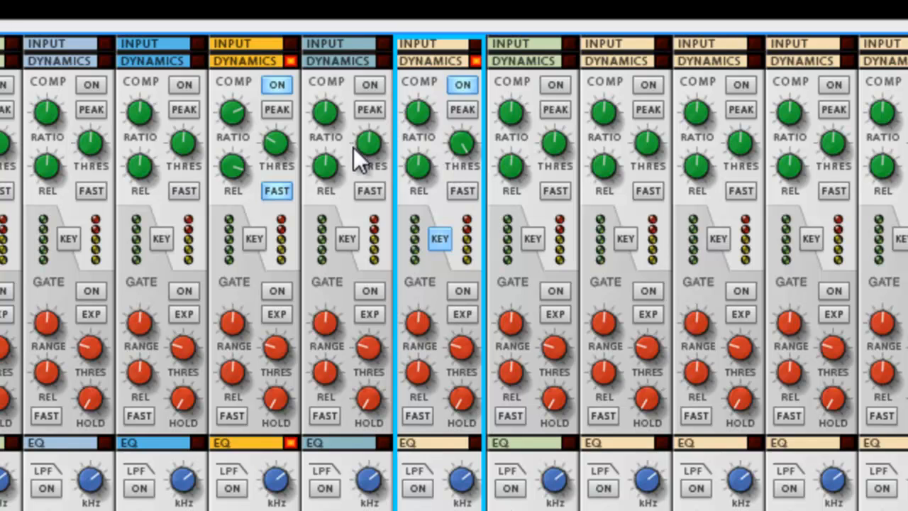
mouse_move(473, 146)
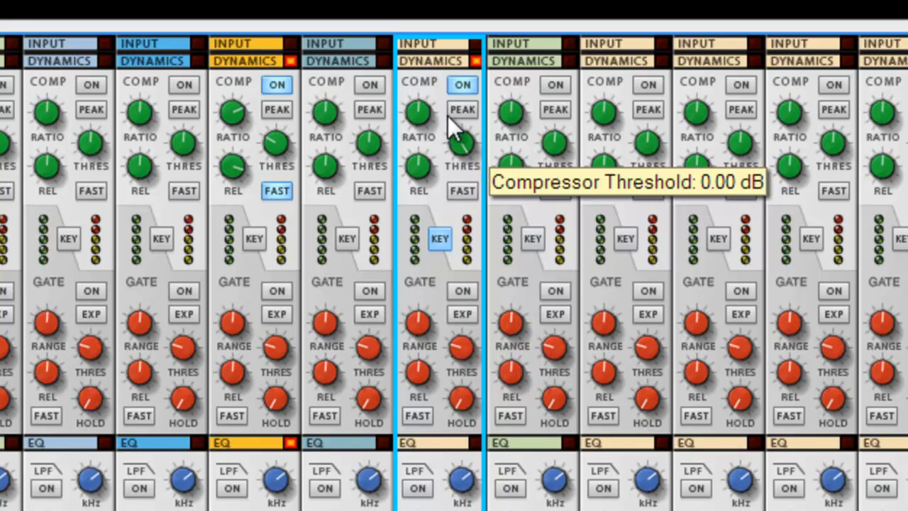
drag(419, 131, 423, 119)
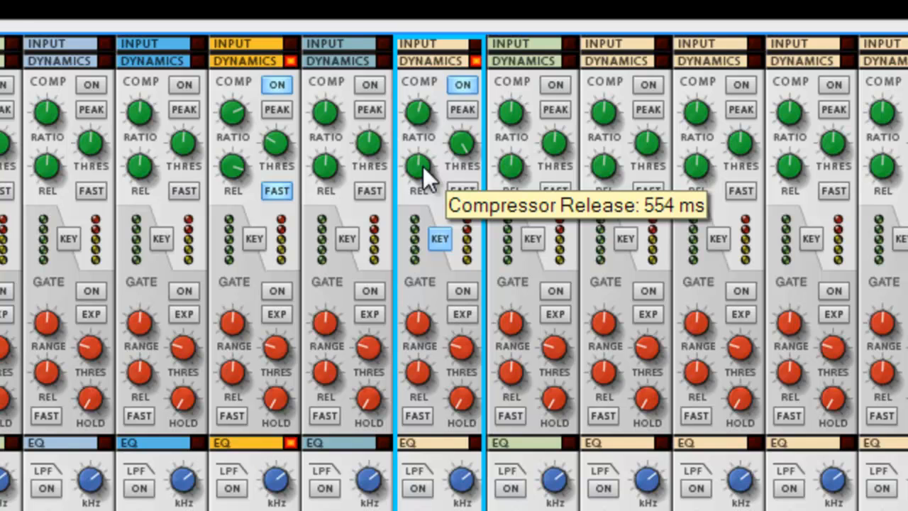
drag(424, 176, 460, 500)
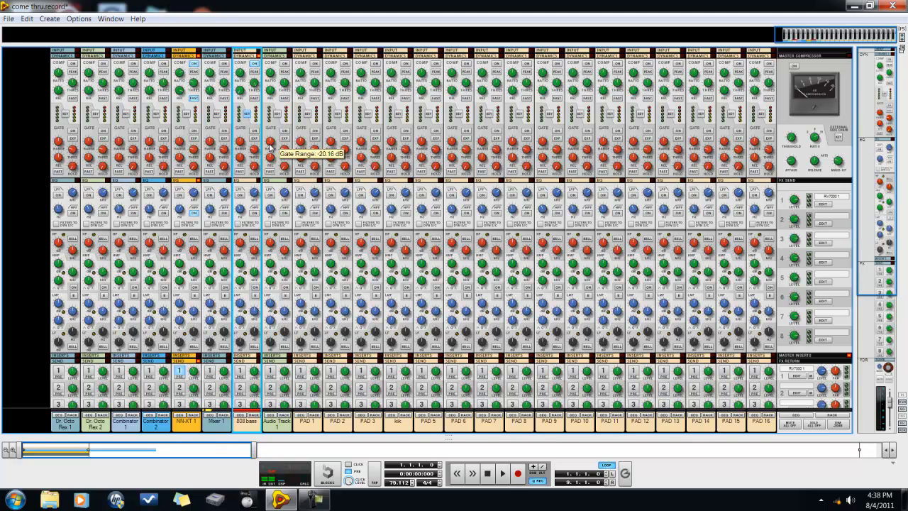
Collapse the mixer's EQ, inserts and send sections, keeping the dynamics and fader sections shown
drag(874, 195, 901, 340)
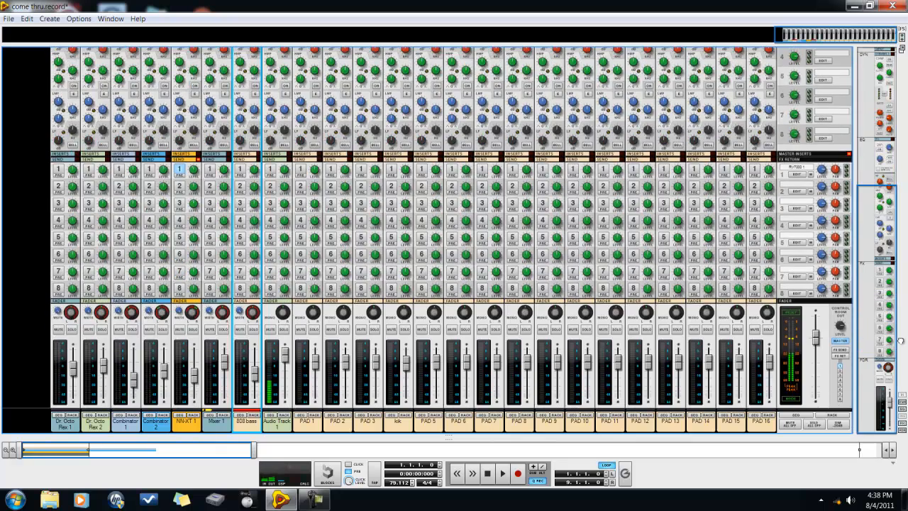
click(902, 423)
click(902, 409)
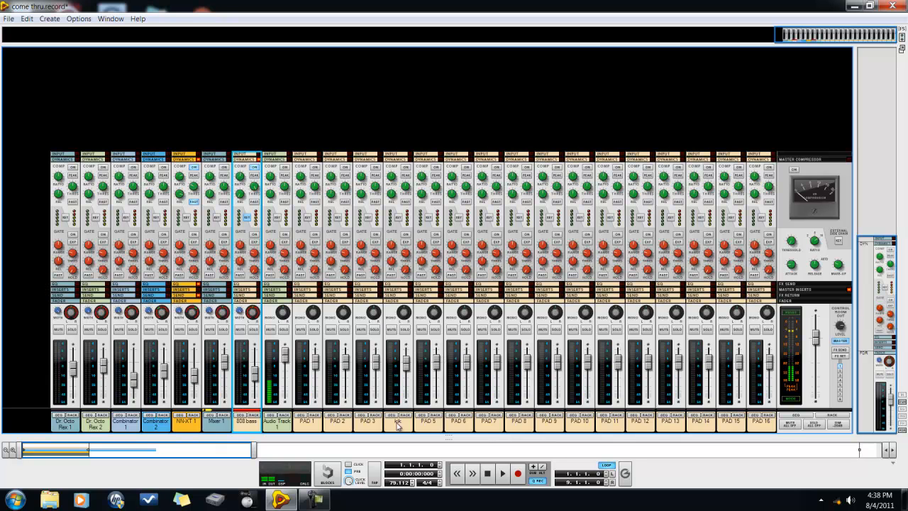
Set the track color of both the kik and 808 bass channels to Red
double_click(398, 423)
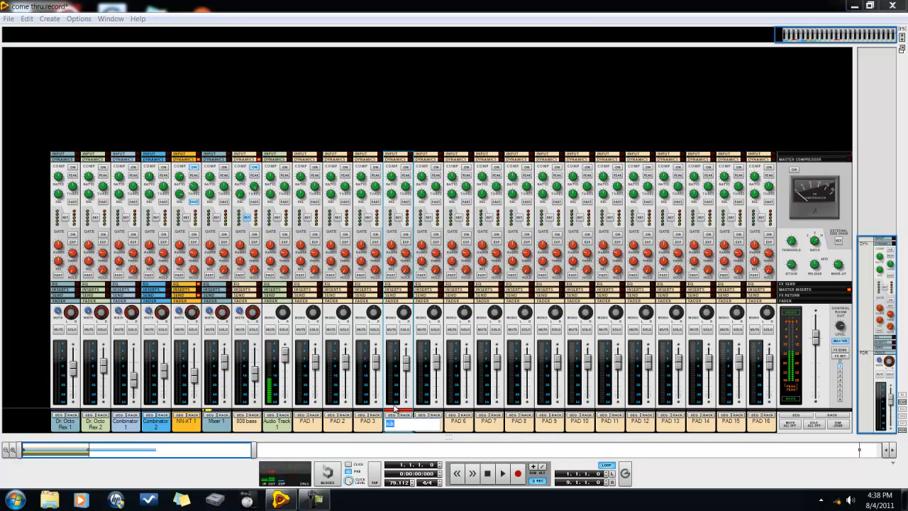
right_click(397, 421)
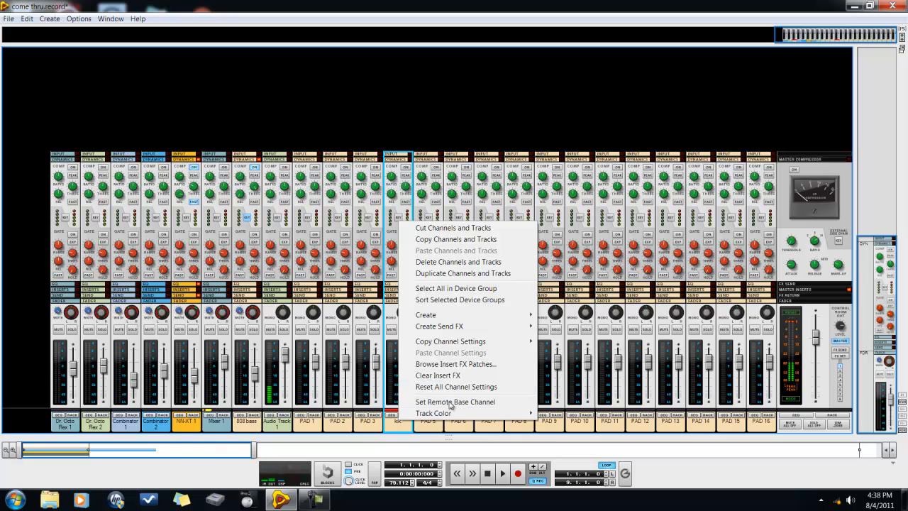
mouse_move(454, 413)
click(556, 344)
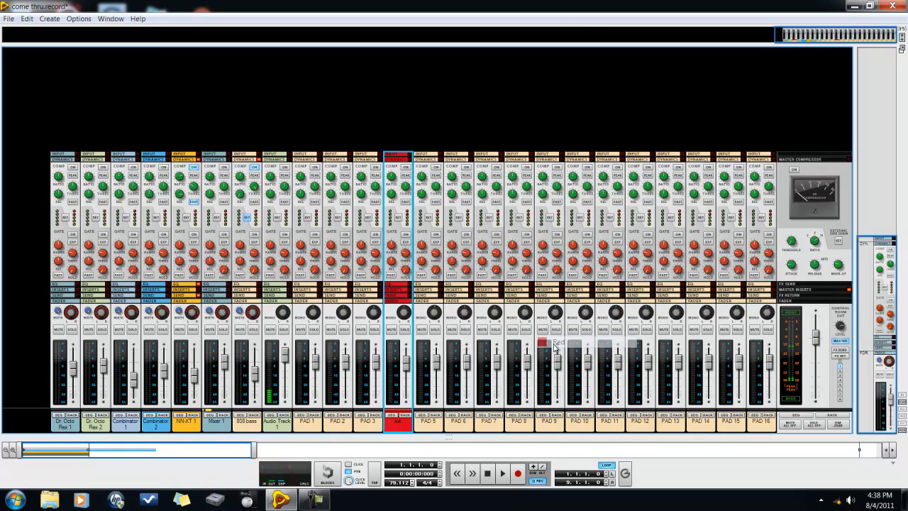
right_click(245, 420)
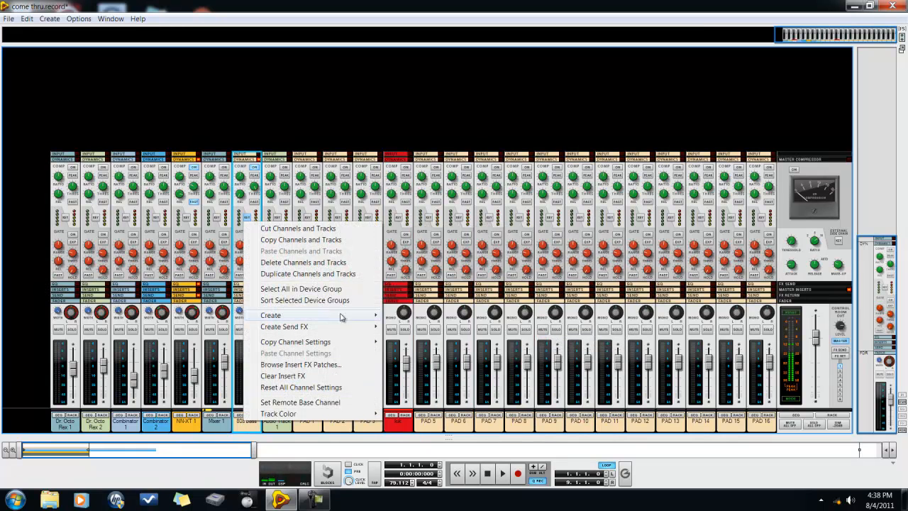
mouse_move(361, 414)
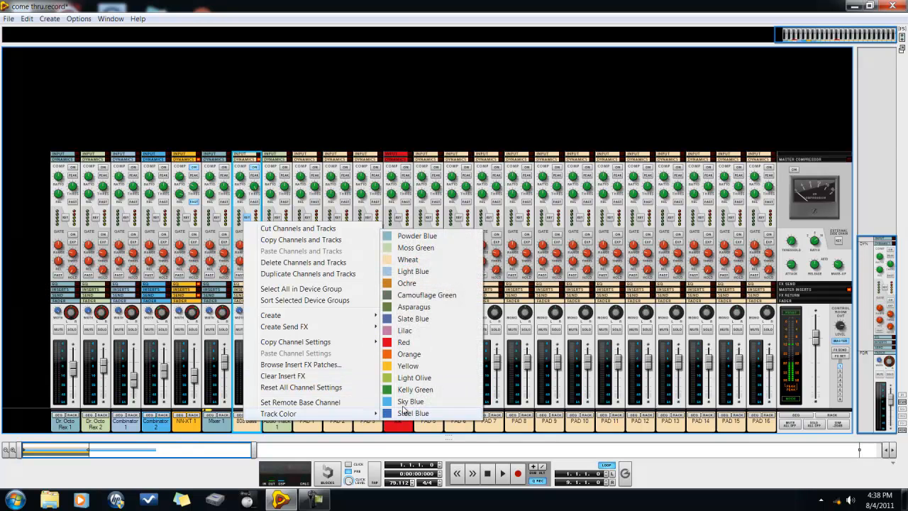
click(402, 342)
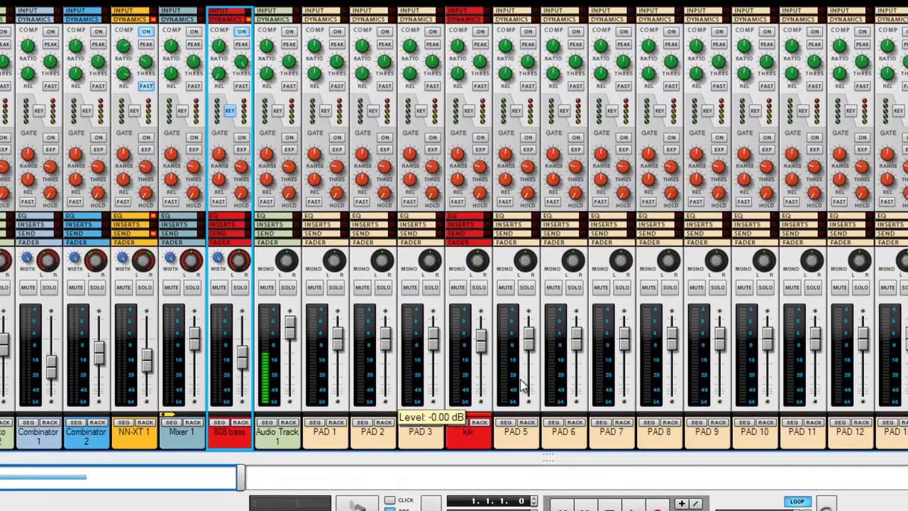
Play back the song while lowering the 808 bass compressor's threshold, and turn on its fast attack
mouse_move(485, 380)
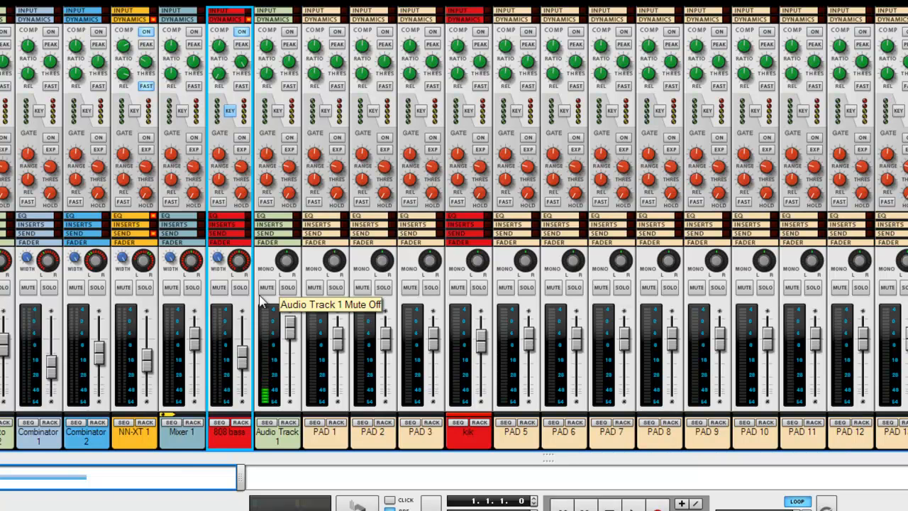
key(space)
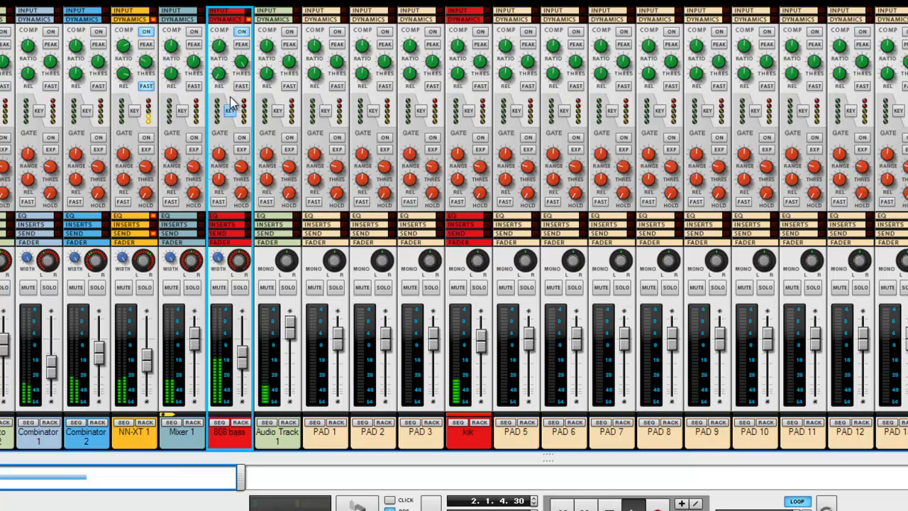
drag(242, 71, 247, 87)
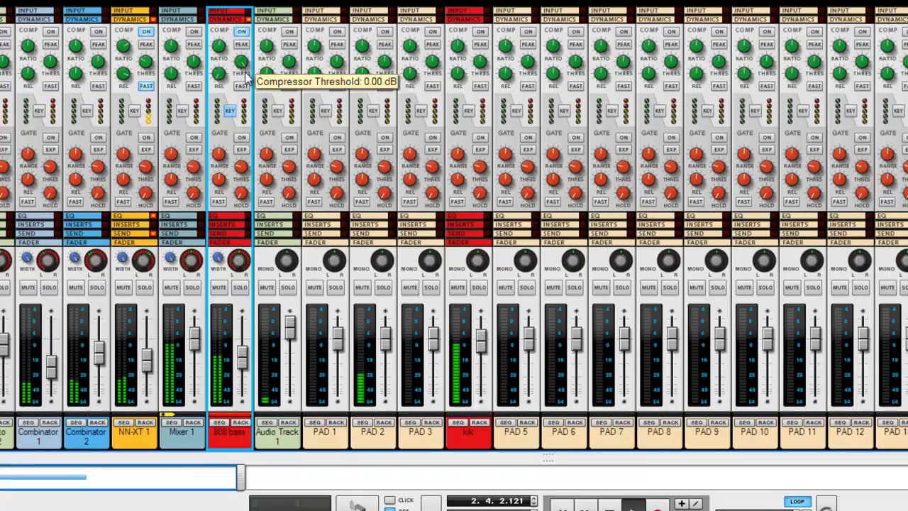
drag(440, 202, 432, 310)
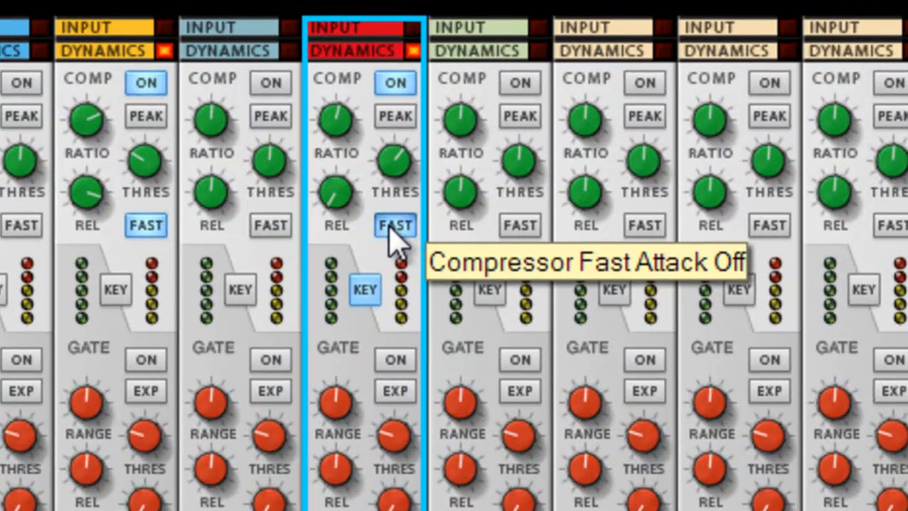
click(380, 205)
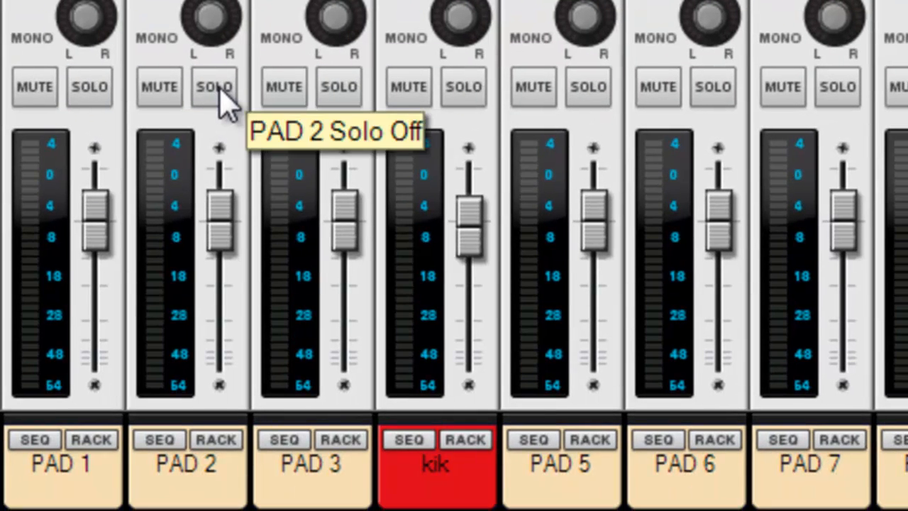
Solo the kik channel to listen to it alone and turn its solo back off
click(227, 100)
click(464, 87)
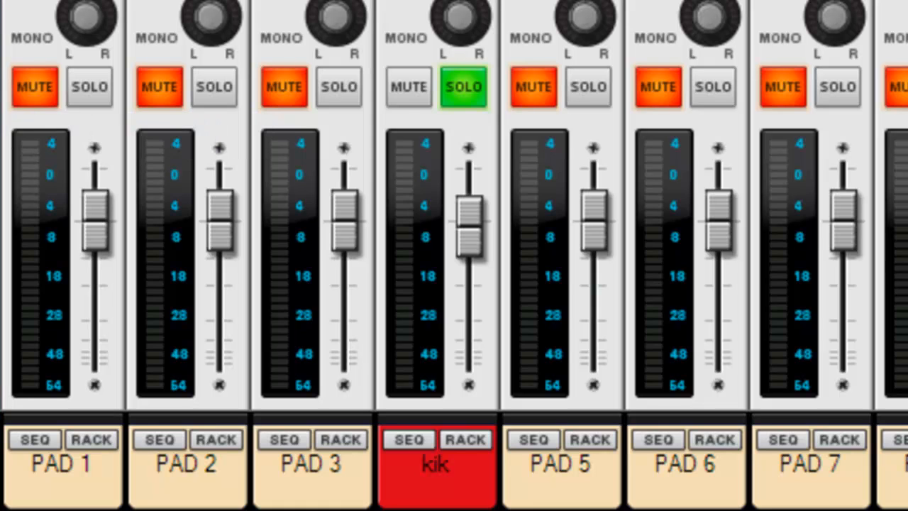
click(476, 96)
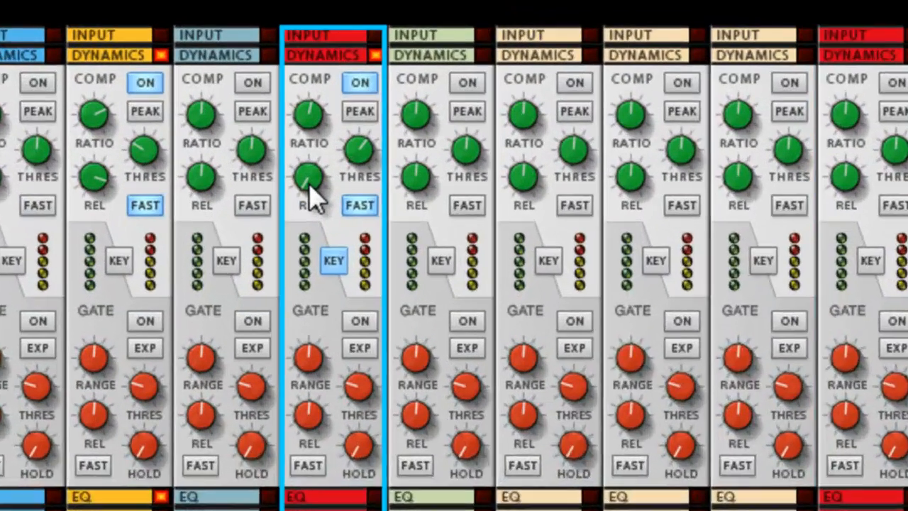
Lengthen the 808 bass compressor's release past the middle of its range and set its threshold to -22.11 dB
drag(260, 98, 264, 3)
drag(326, 205, 326, 200)
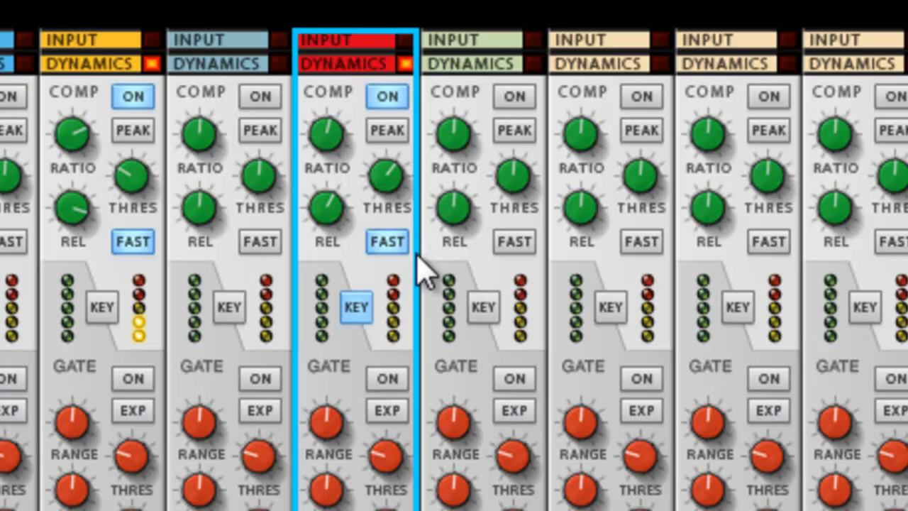
mouse_move(383, 188)
drag(383, 187, 391, 197)
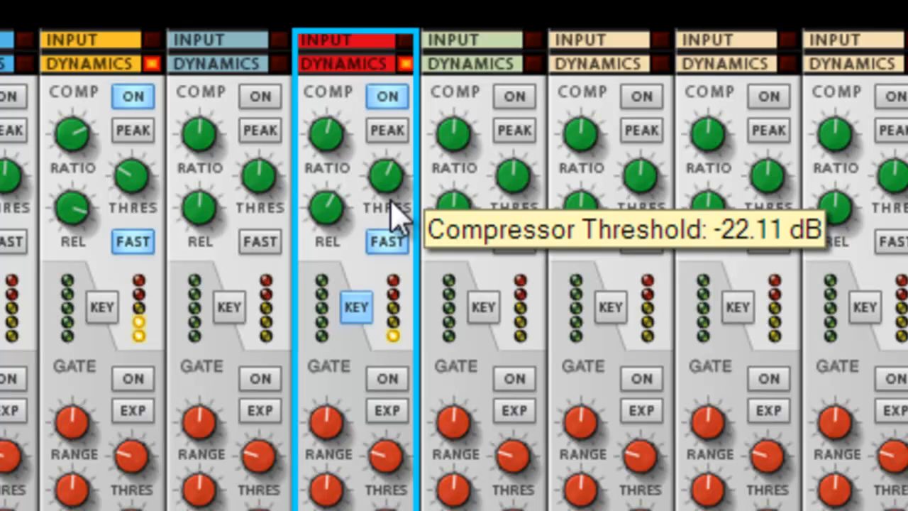